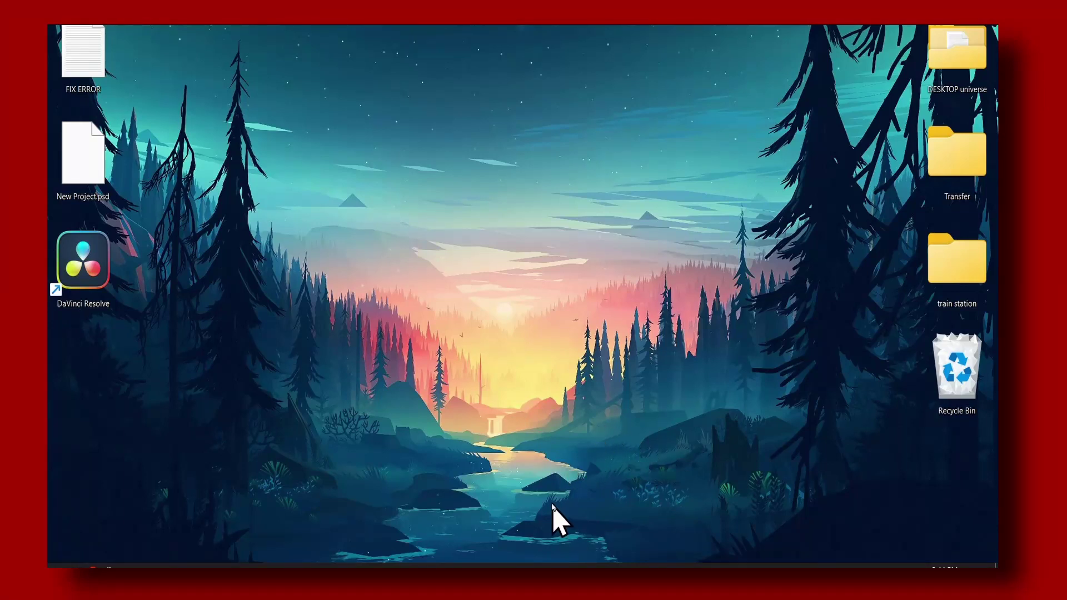
# Bring up the FIX ERROR Rainbow Six Siege crash note, then minimise it to the desktop.
pyautogui.click(548, 562)
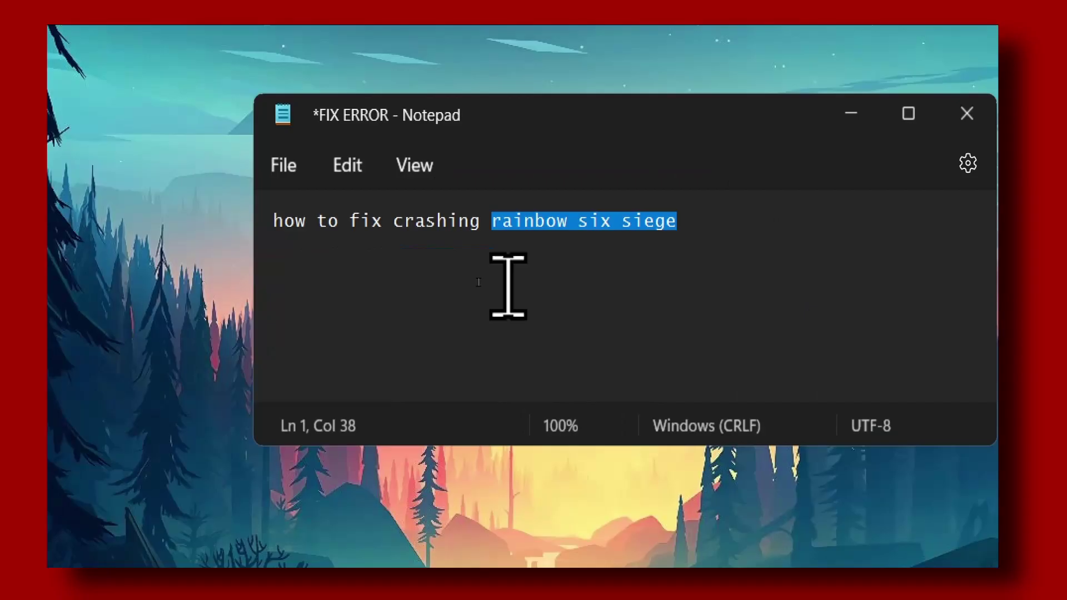
pyautogui.press('alt')
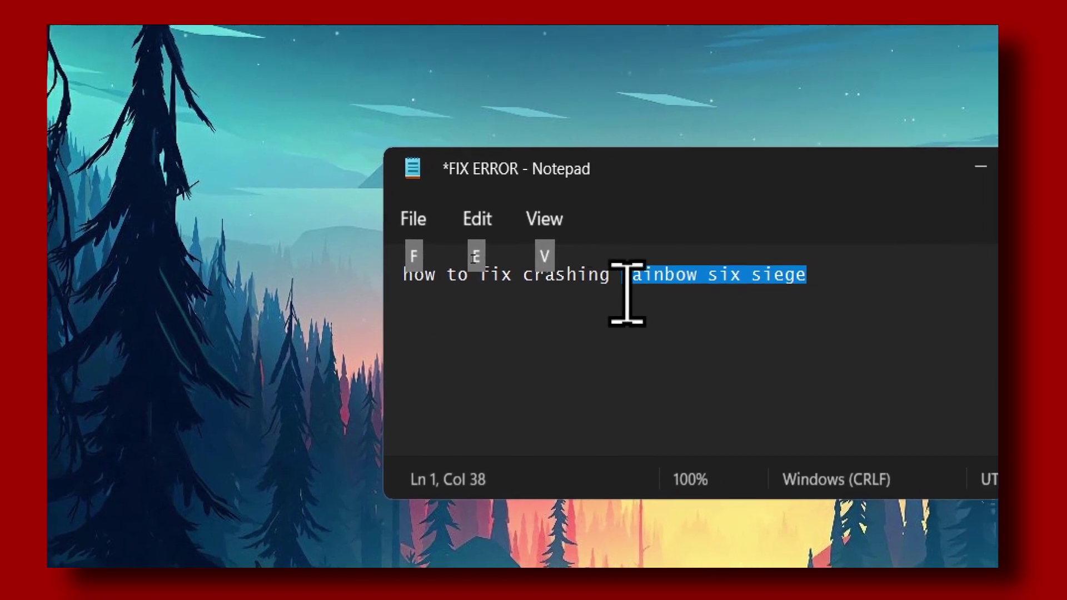
pyautogui.press('Escape')
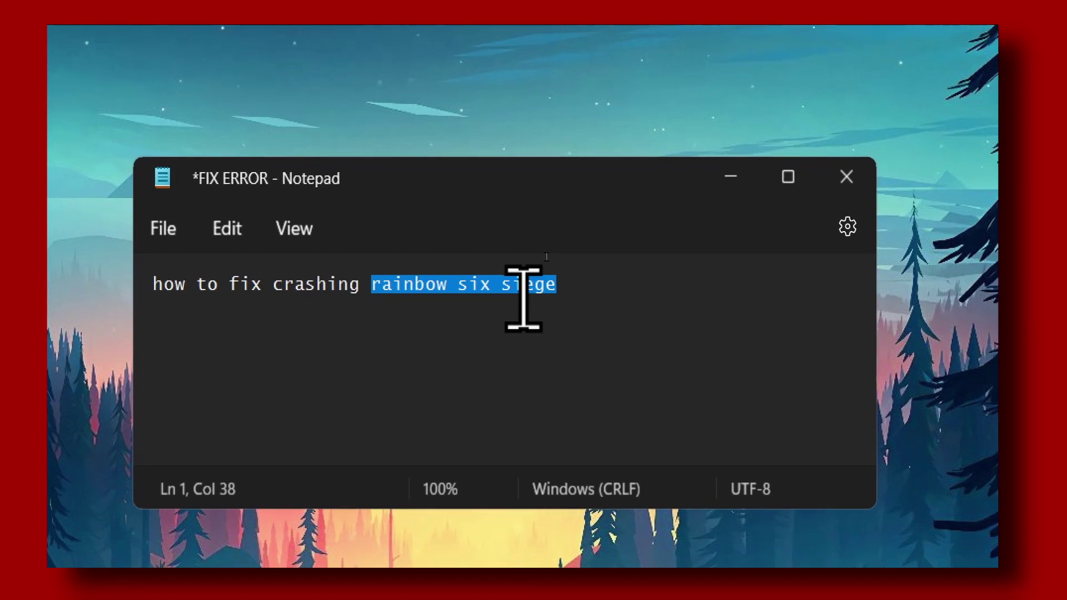
pyautogui.press('alt')
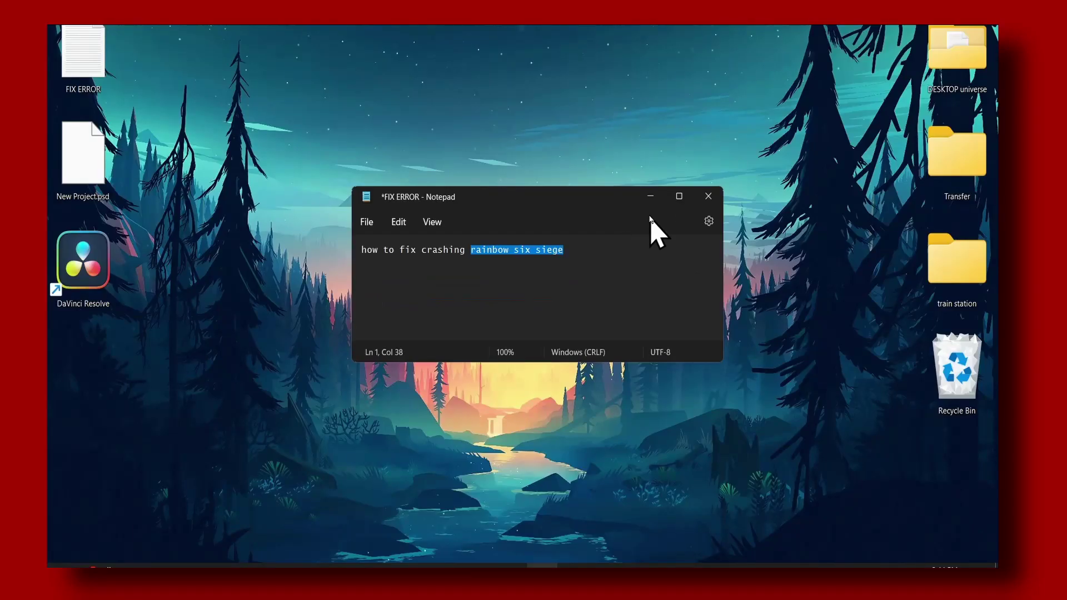
pyautogui.click(761, 181)
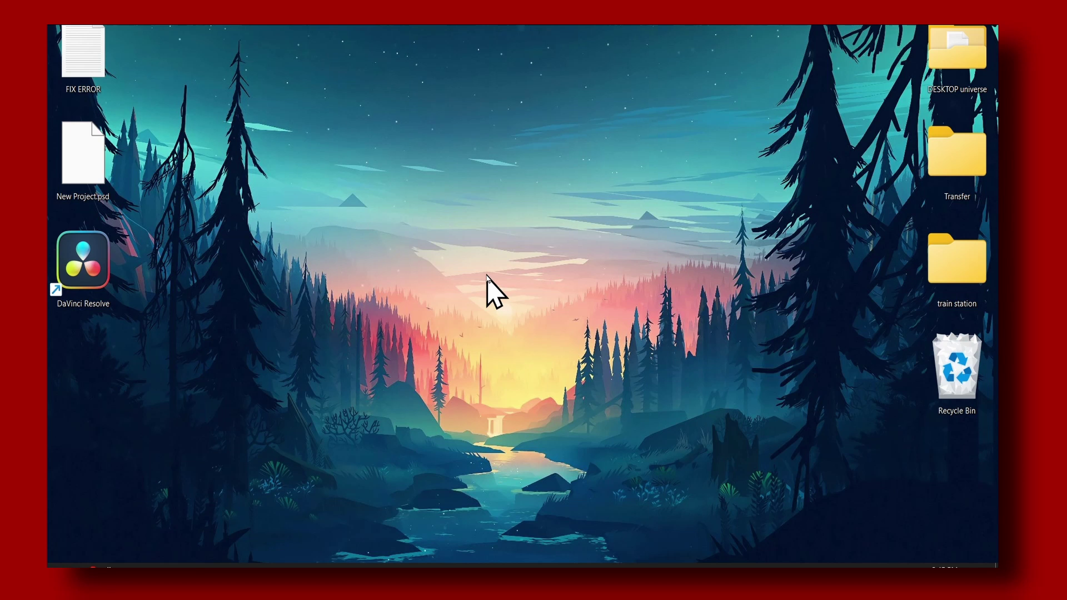
# Launch Settings from the Win+X menu and go to the System > Storage page.
pyautogui.press('super+s')
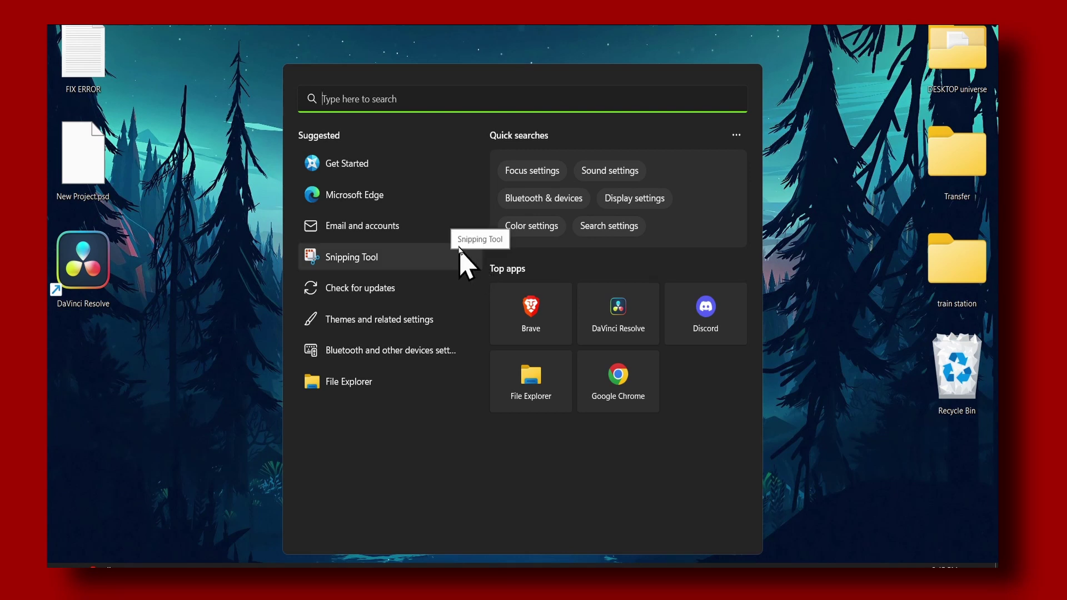
pyautogui.click(248, 166)
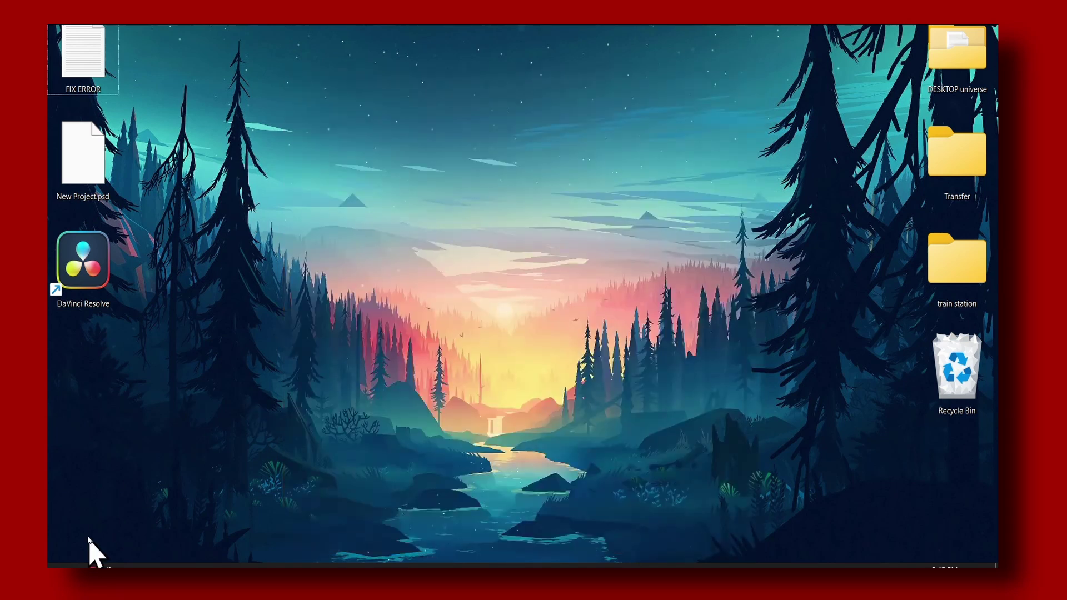
pyautogui.press('super+x')
pyautogui.click(92, 443)
pyautogui.scroll(-6, 430, 222)
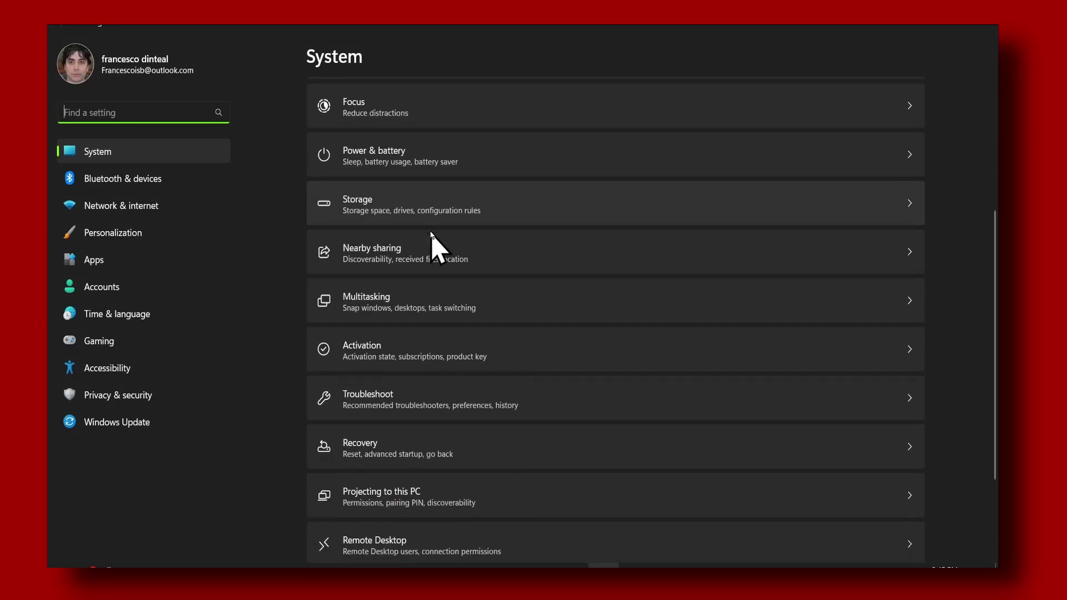
pyautogui.scroll(4, 431, 233)
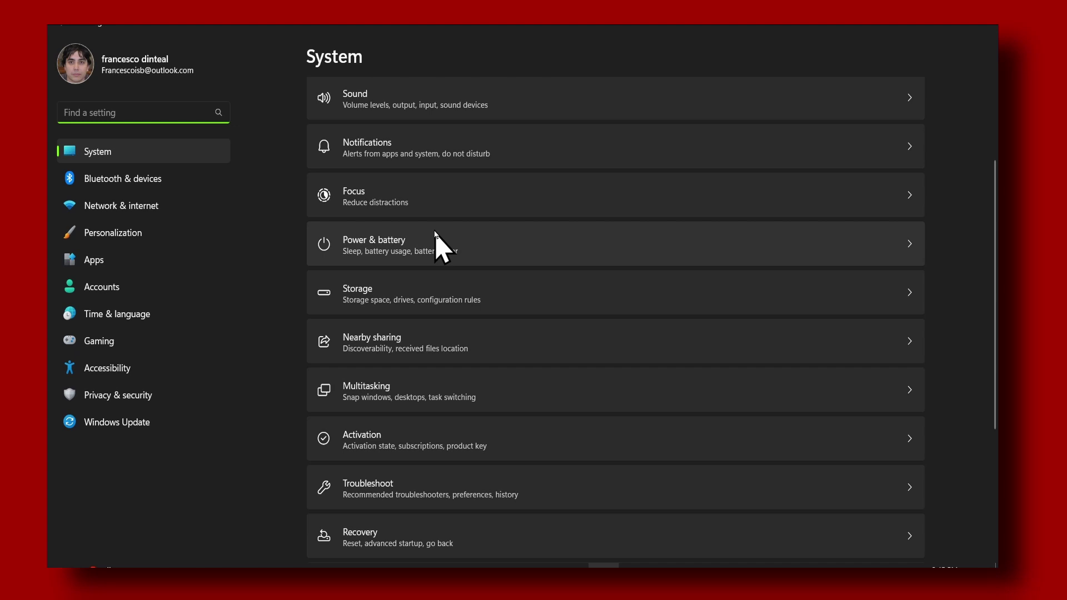
pyautogui.click(429, 300)
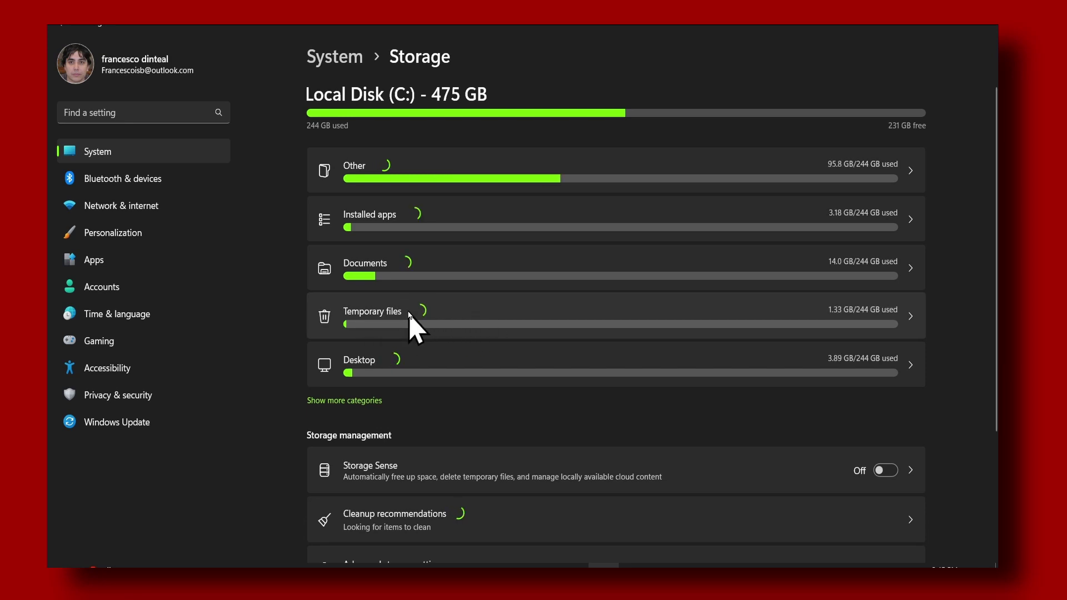
# Permanently delete 4.47 GB of temporary files, leaving Downloads out, and close Settings.
pyautogui.click(440, 315)
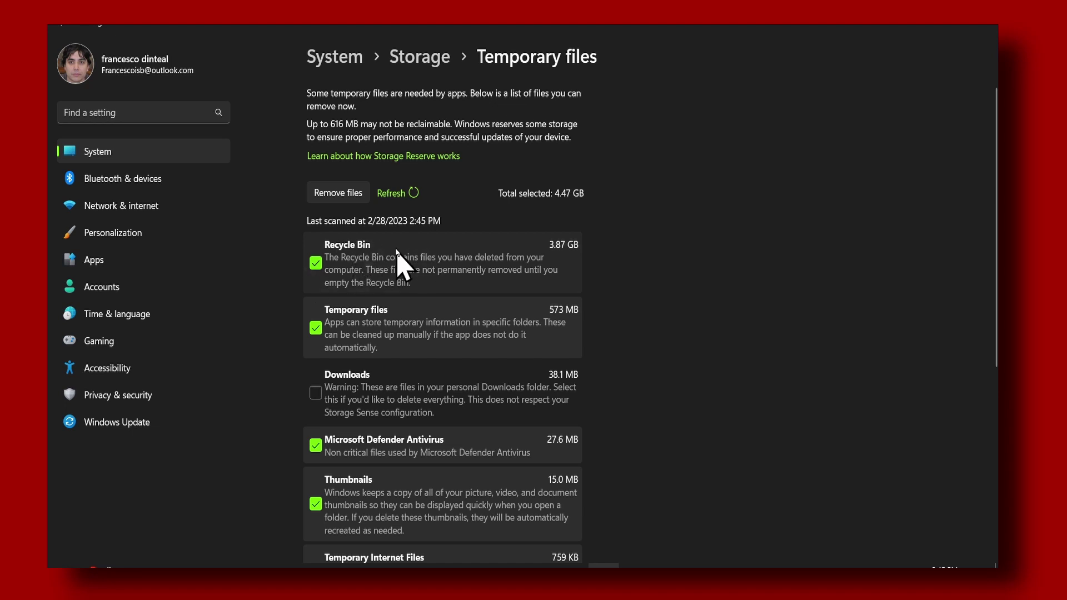
pyautogui.click(315, 392)
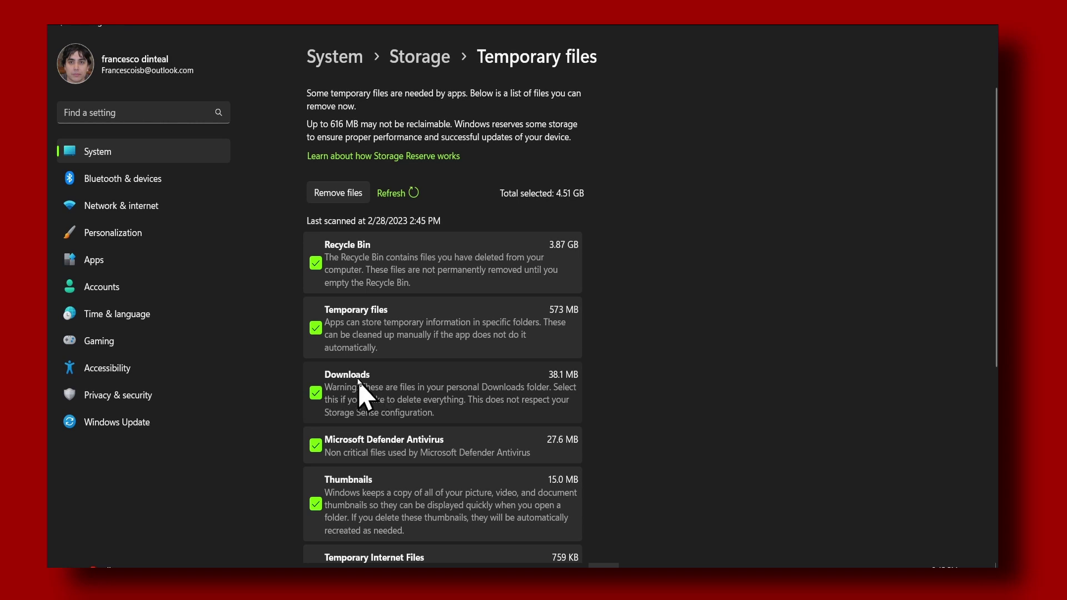
pyautogui.scroll(-5, 452, 393)
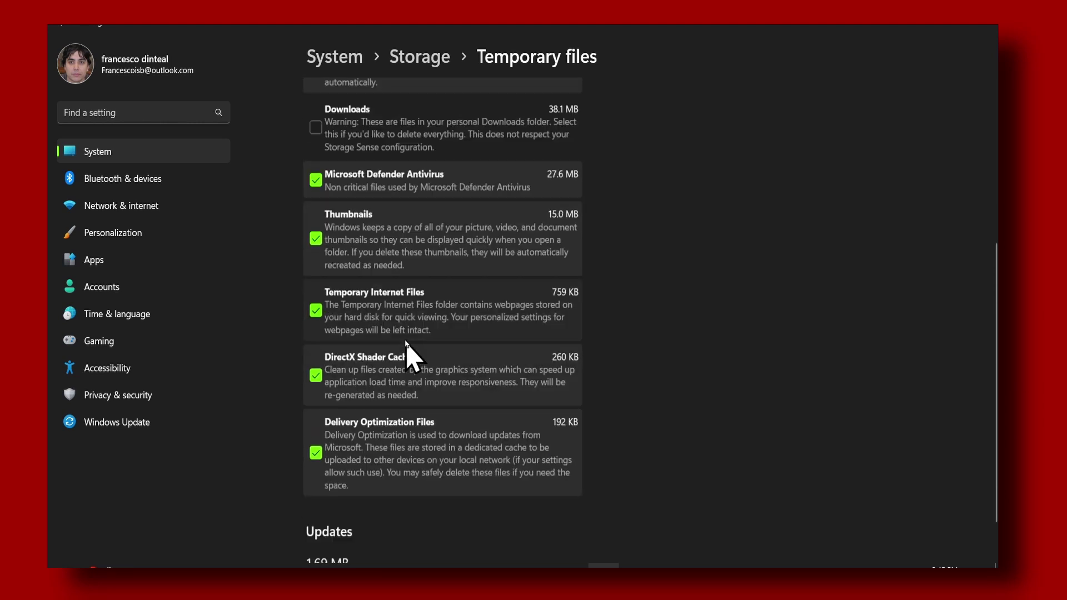
pyautogui.scroll(4, 417, 352)
pyautogui.click(348, 165)
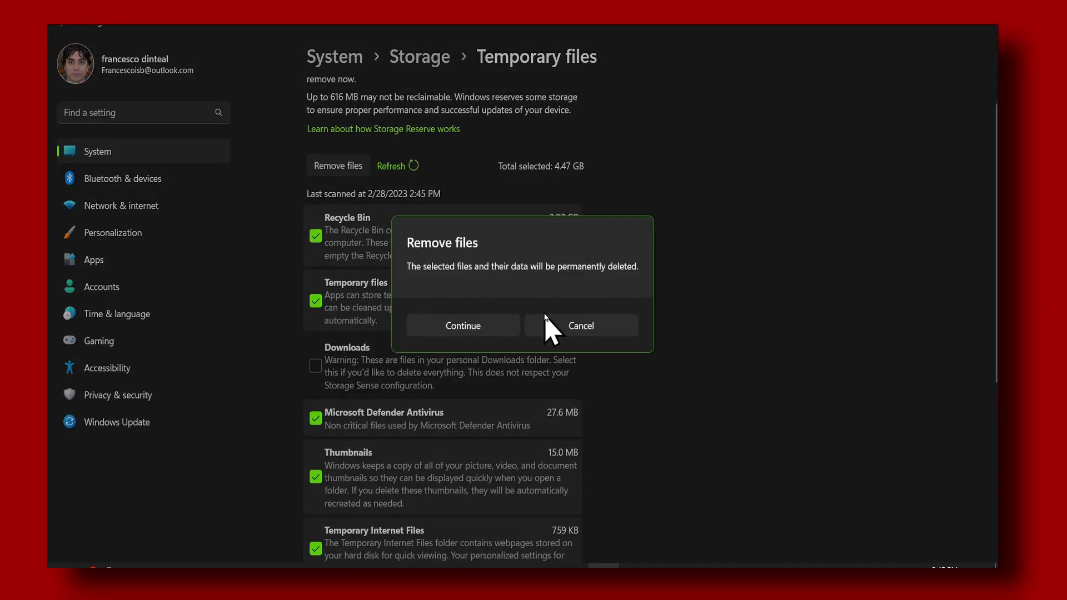
pyautogui.click(484, 330)
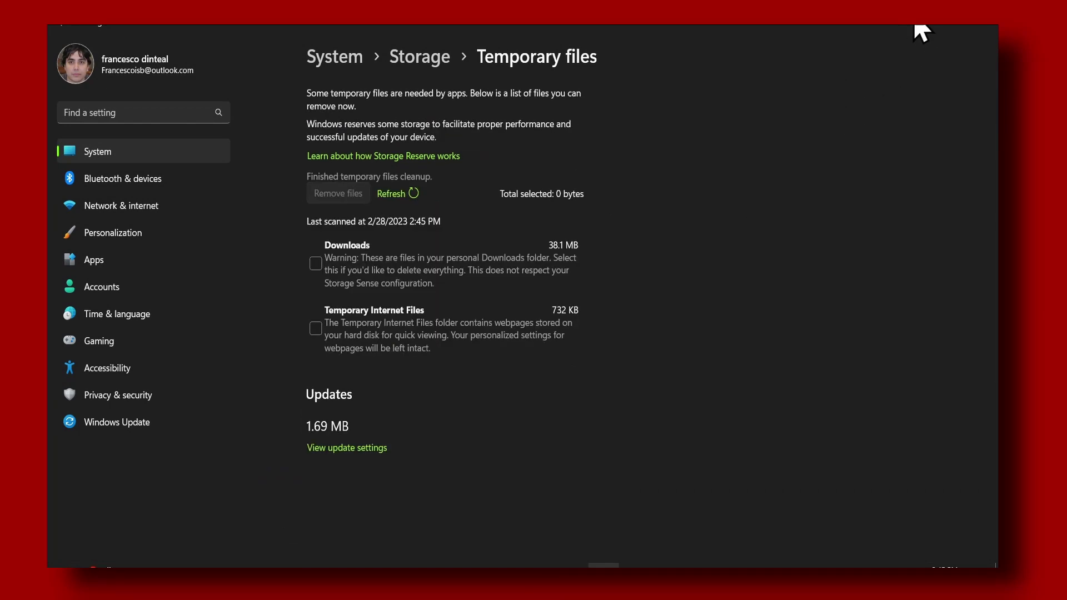
pyautogui.click(916, 26)
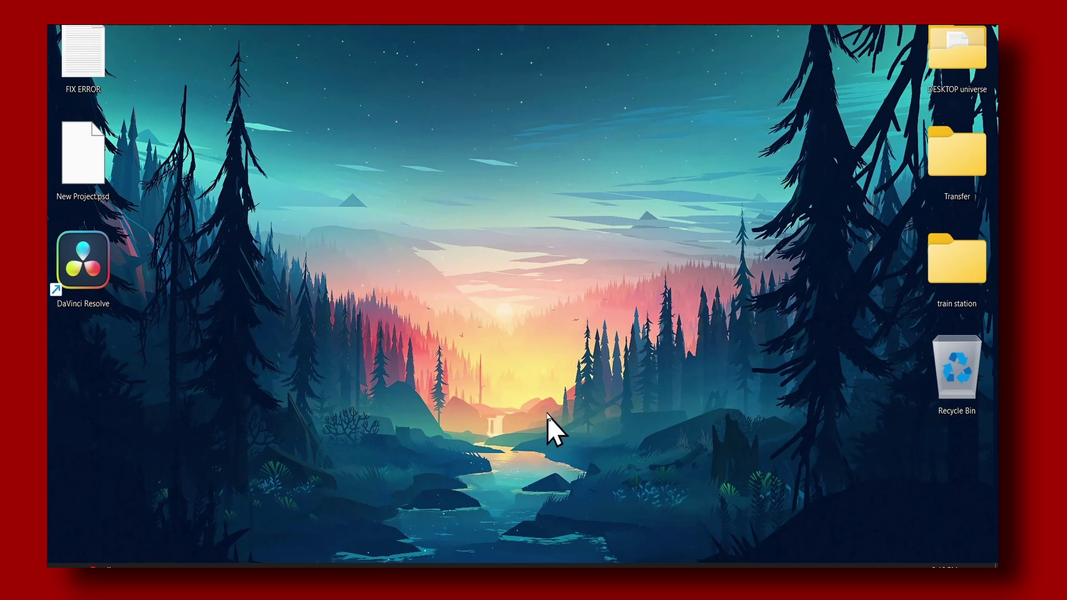
# Search 'graphics settings' to reach the Graphics page, then cancel the Browse file picker.
pyautogui.press('super+s')
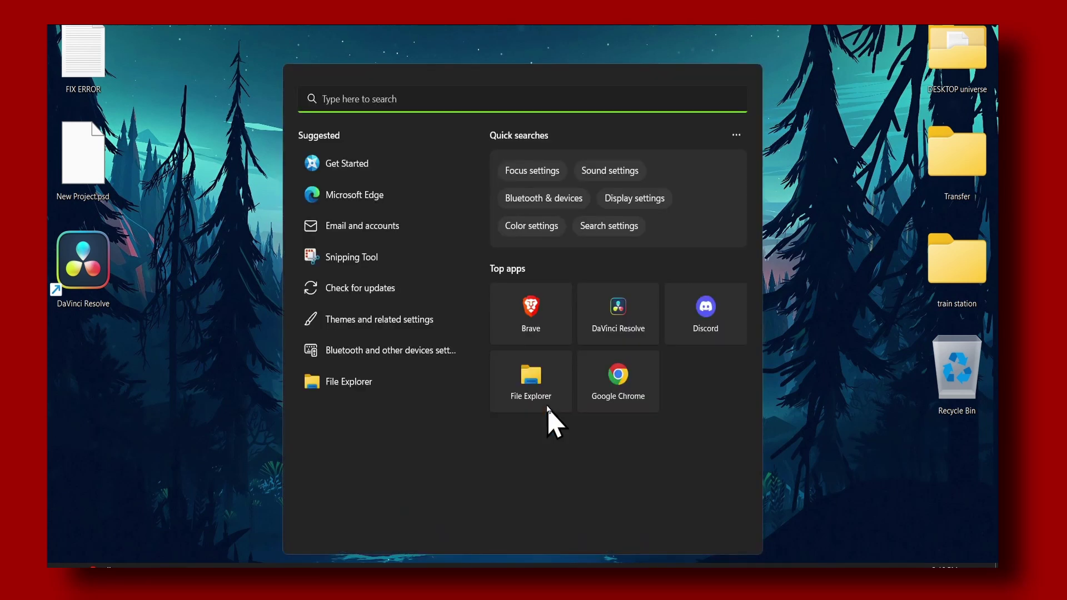
pyautogui.write('graphics settings')
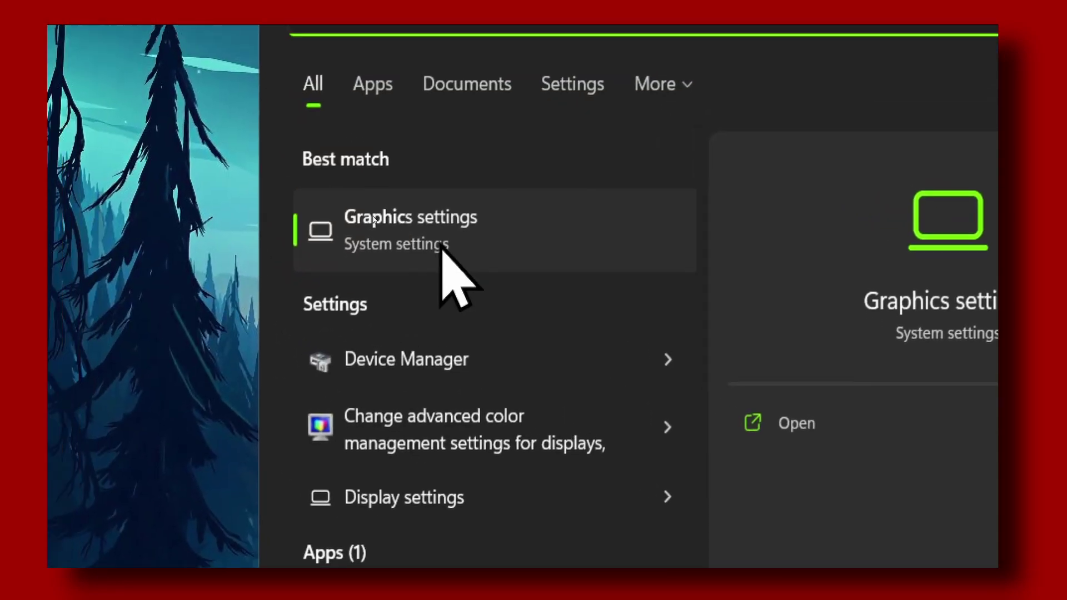
pyautogui.click(522, 285)
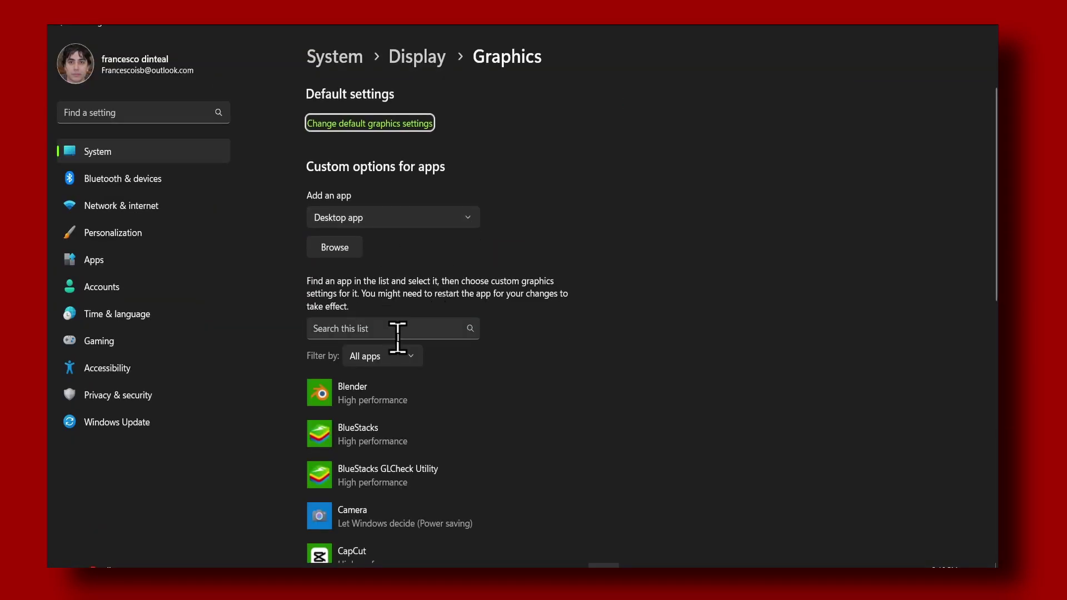
pyautogui.click(399, 333)
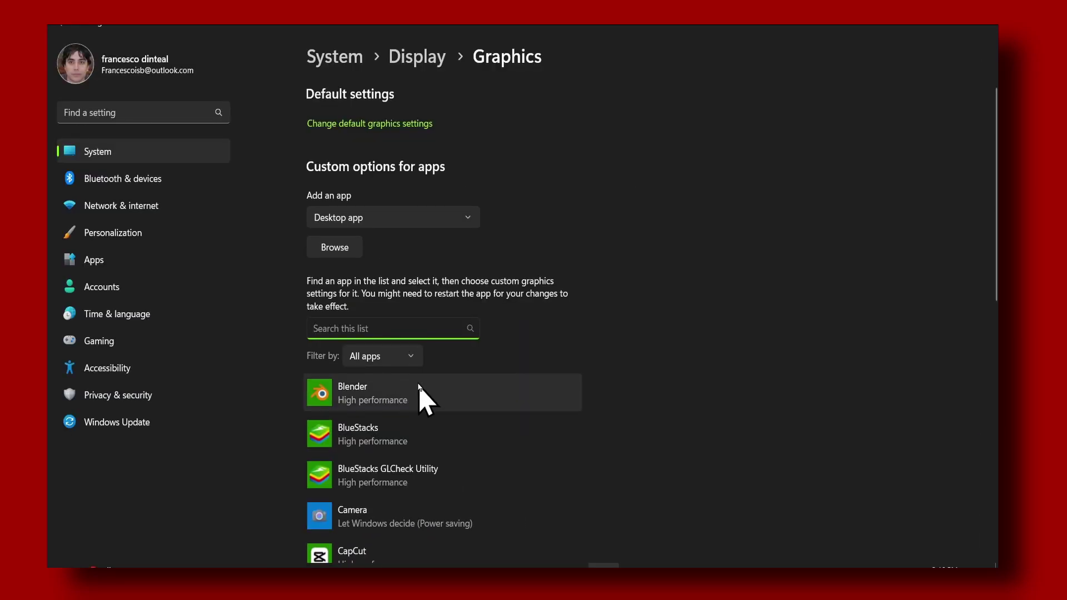
pyautogui.click(332, 253)
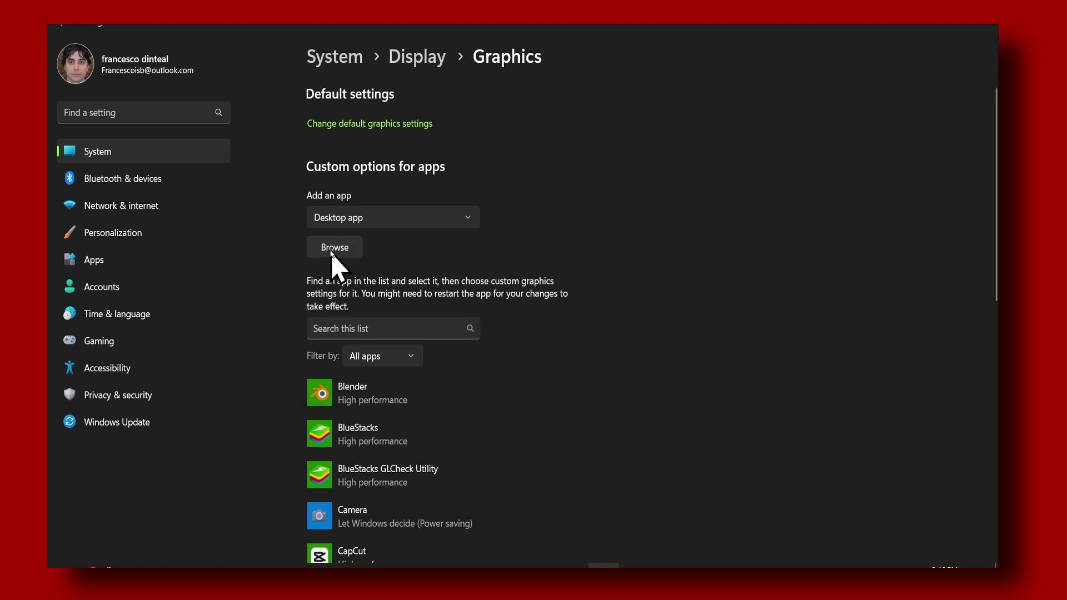
pyautogui.press('Escape')
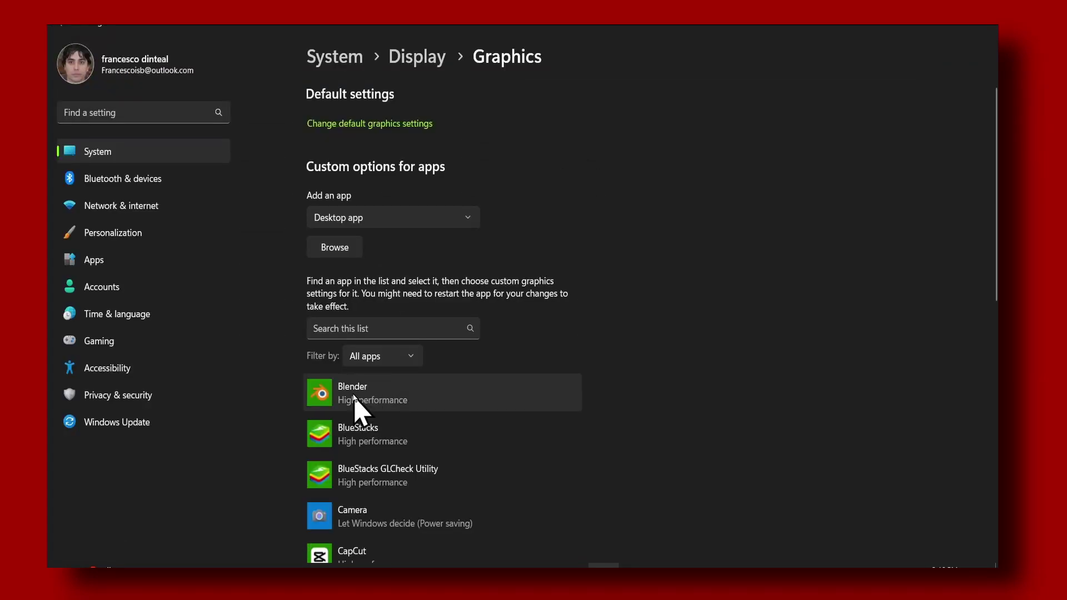
# Save Blender's graphics preference as High performance on the NVIDIA GeForce RTX 3050 Laptop GPU.
pyautogui.click(396, 407)
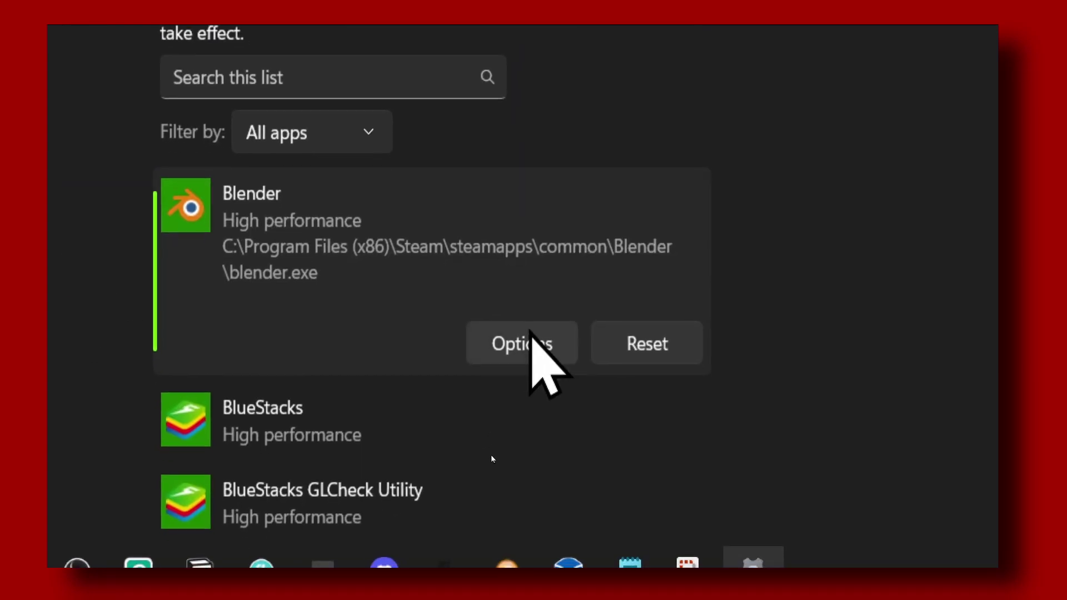
pyautogui.click(489, 460)
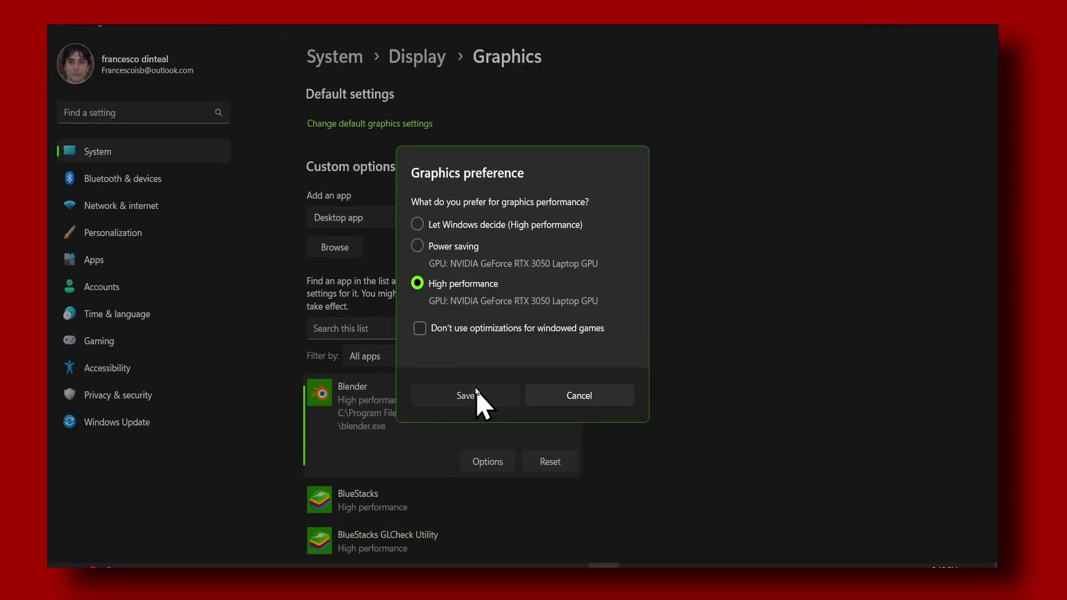
pyautogui.click(476, 394)
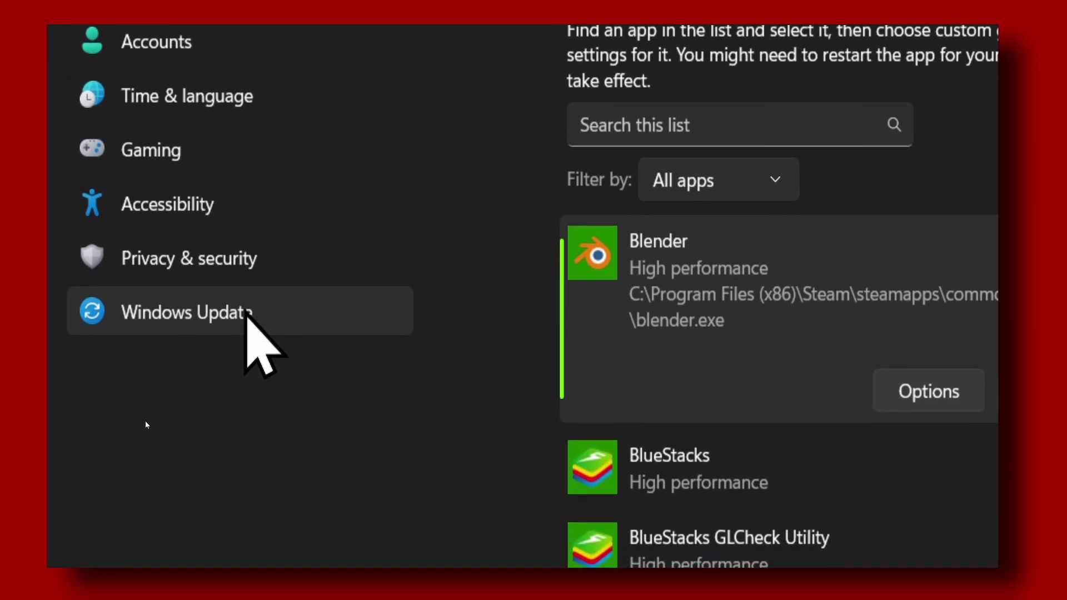
# Under Windows Update > Advanced options > Optional updates, tick the Logitech USB 13.80.853.0 driver.
pyautogui.click(240, 298)
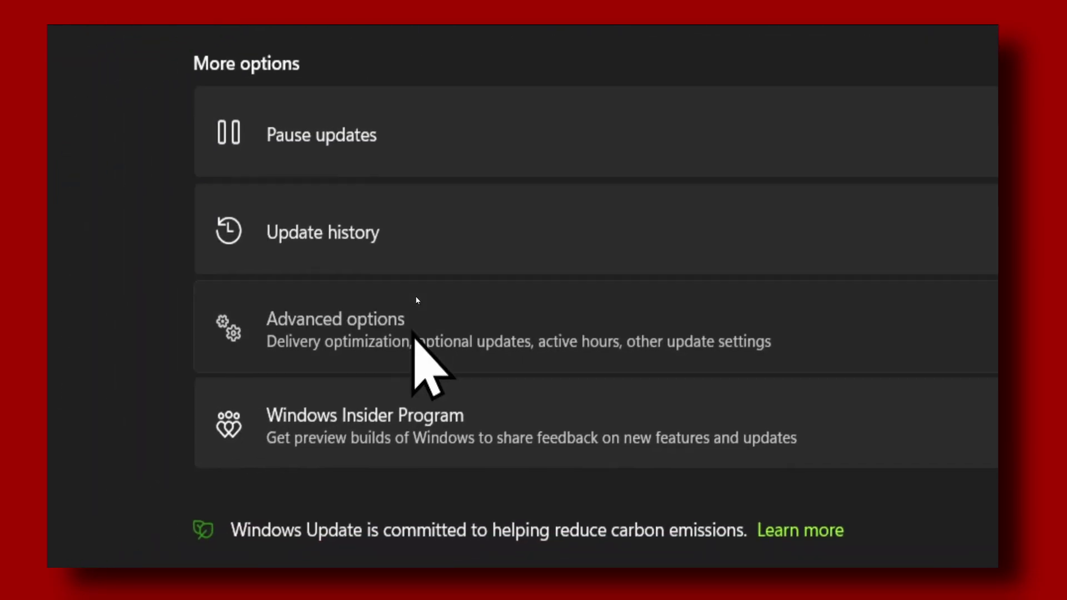
pyautogui.click(416, 296)
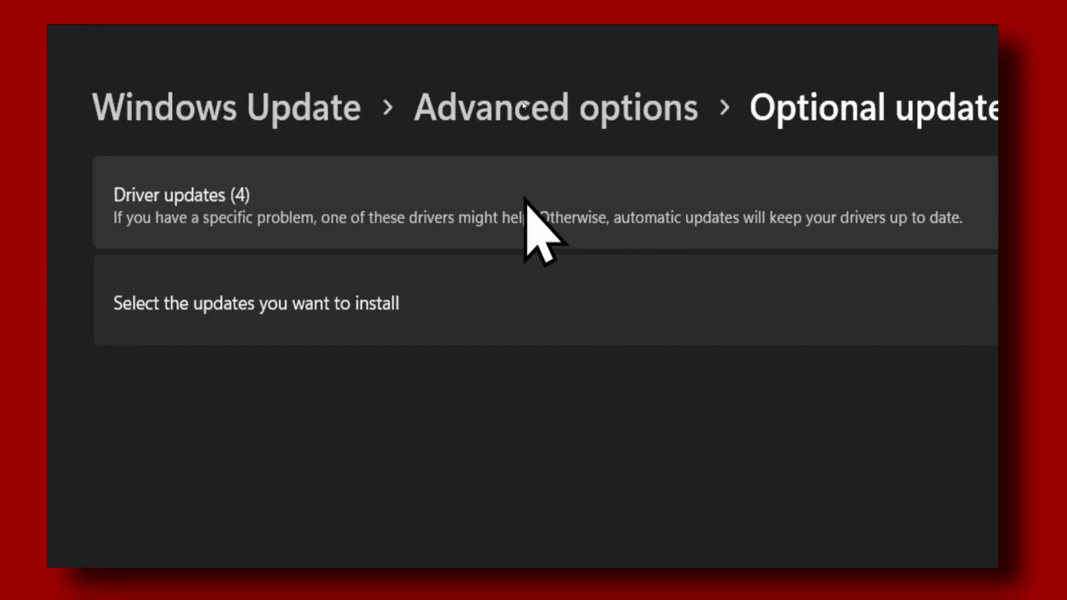
pyautogui.click(525, 200)
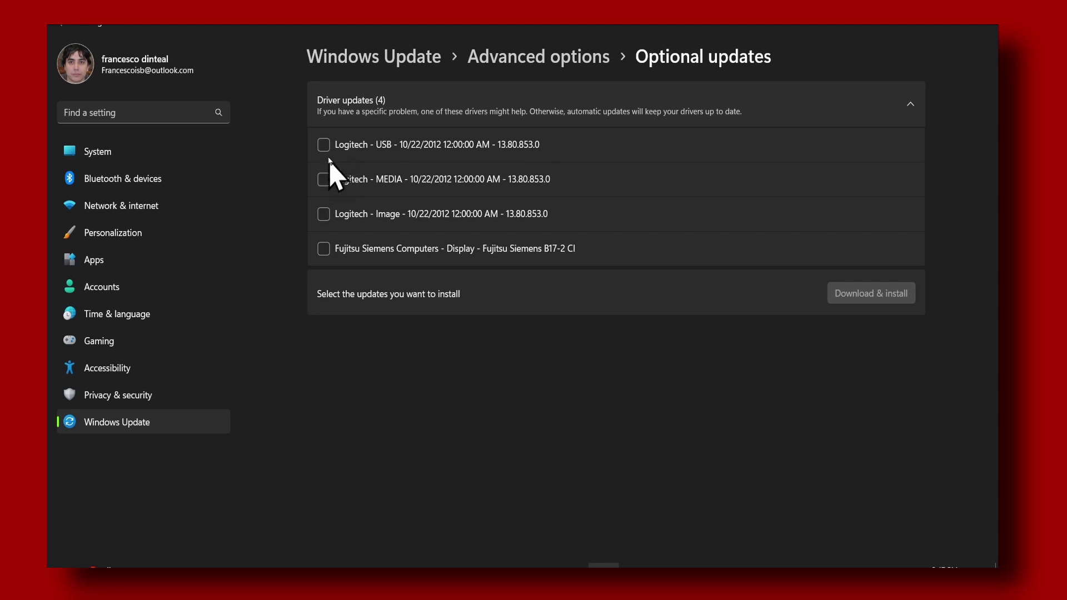
pyautogui.click(323, 144)
pyautogui.click(323, 179)
pyautogui.click(324, 145)
pyautogui.click(324, 179)
pyautogui.click(352, 146)
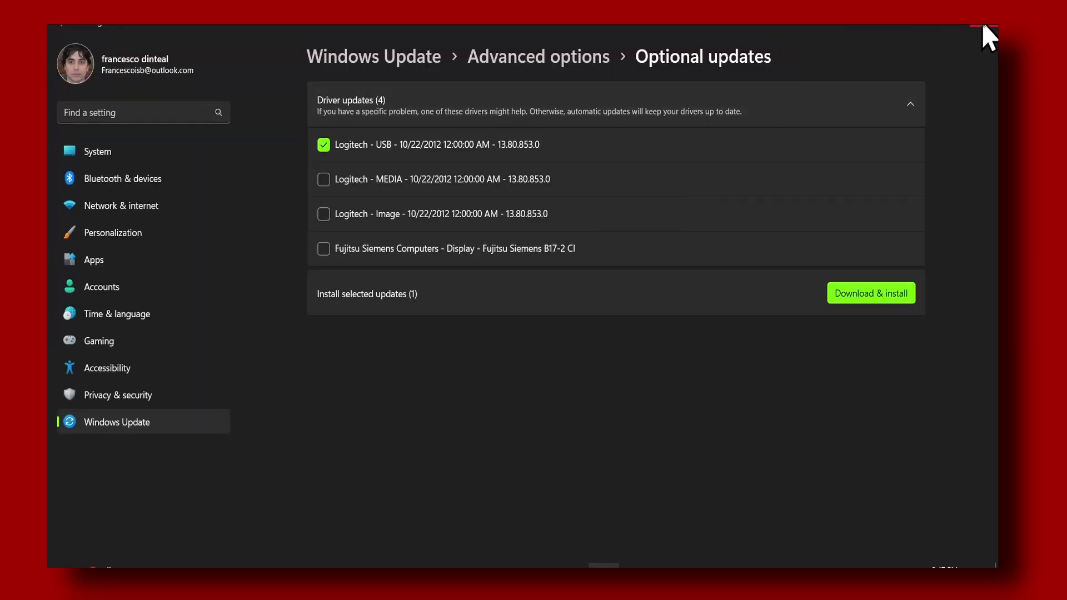
# Close the Settings window to return to the desktop.
pyautogui.click(989, 32)
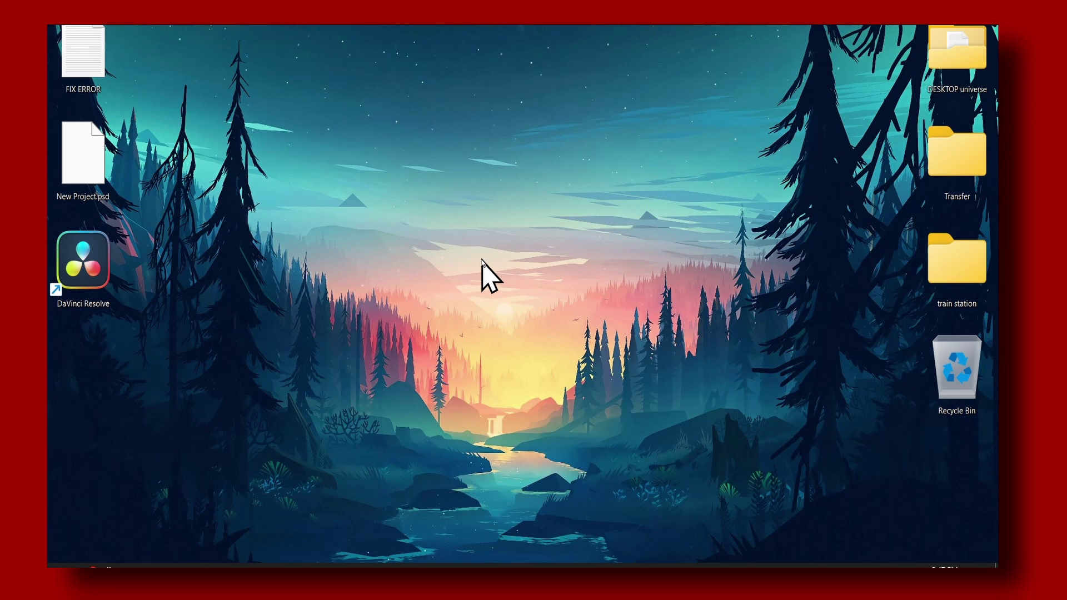